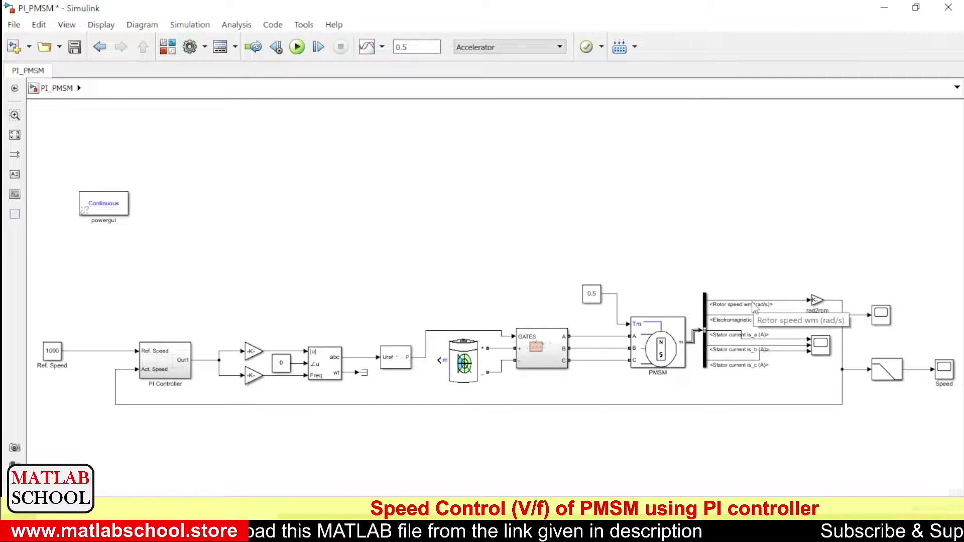
Check the rad2rpm gain's parameters and examine the error signal path inside the PI Controller subsystem.
double_click(812, 300)
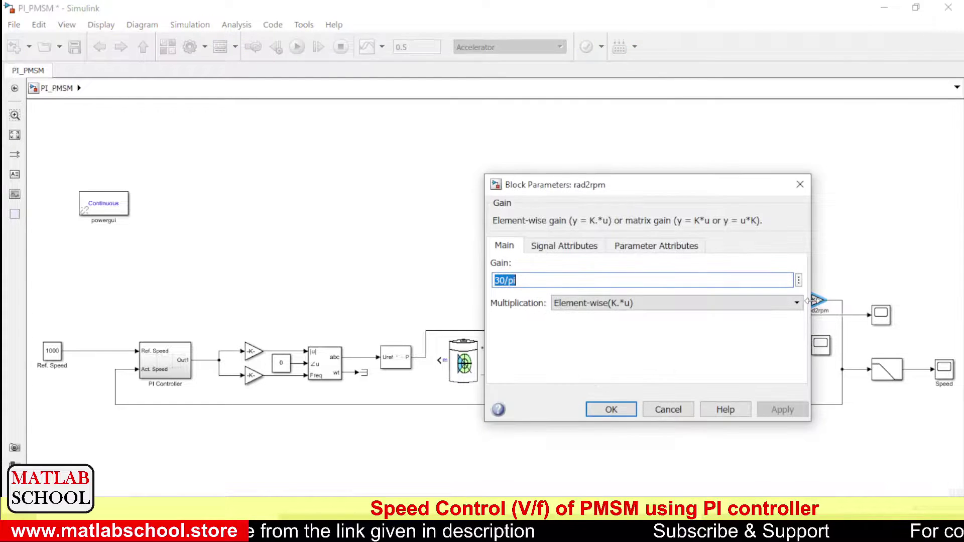
left_click(798, 189)
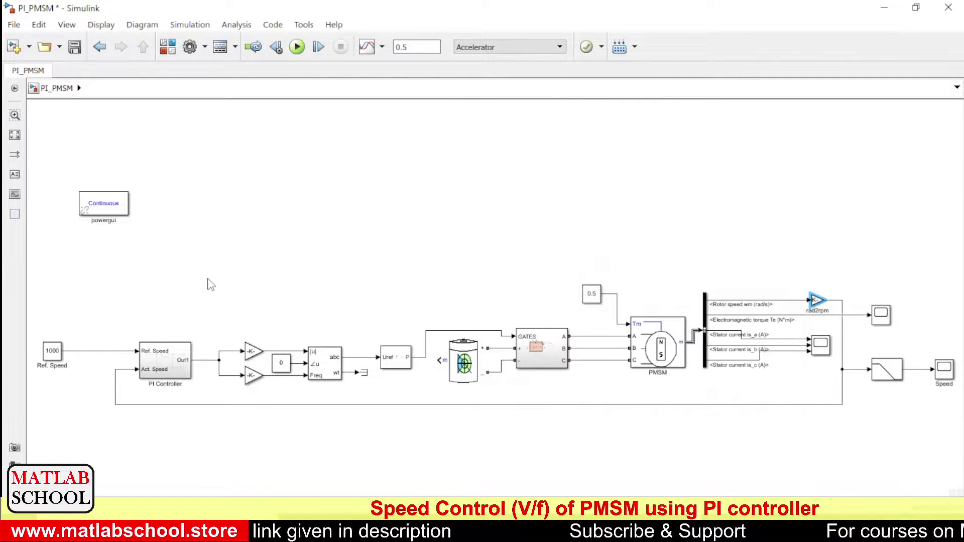
left_click(163, 367)
double_click(162, 364)
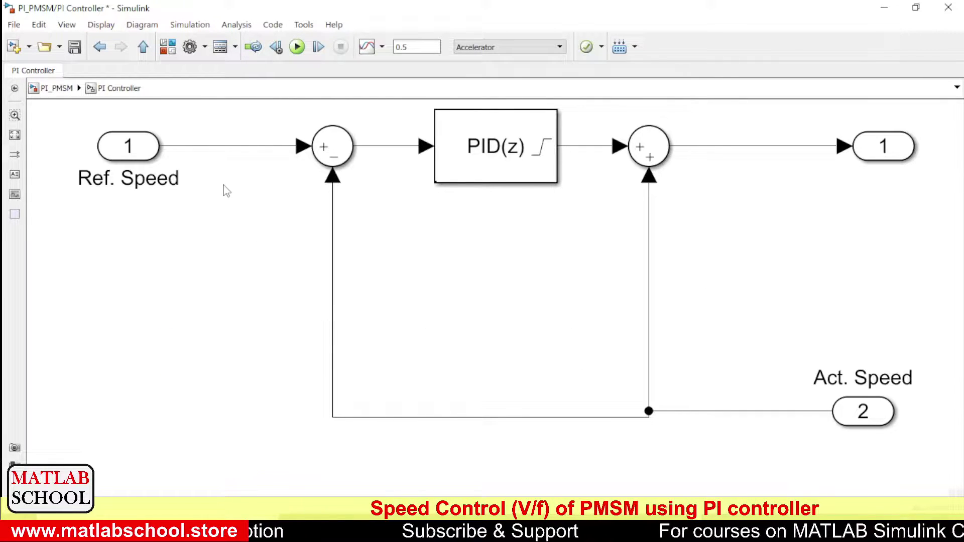
left_click(379, 149)
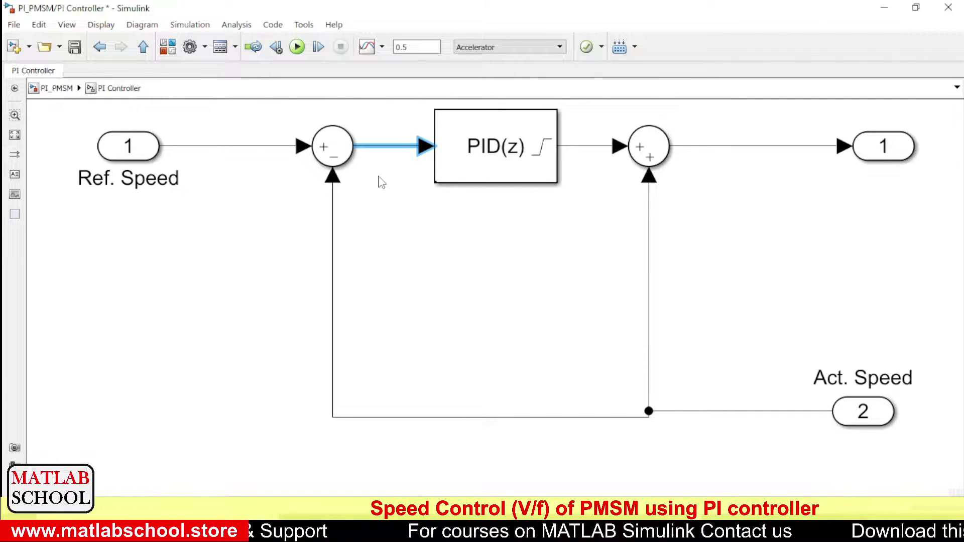
left_click(379, 177)
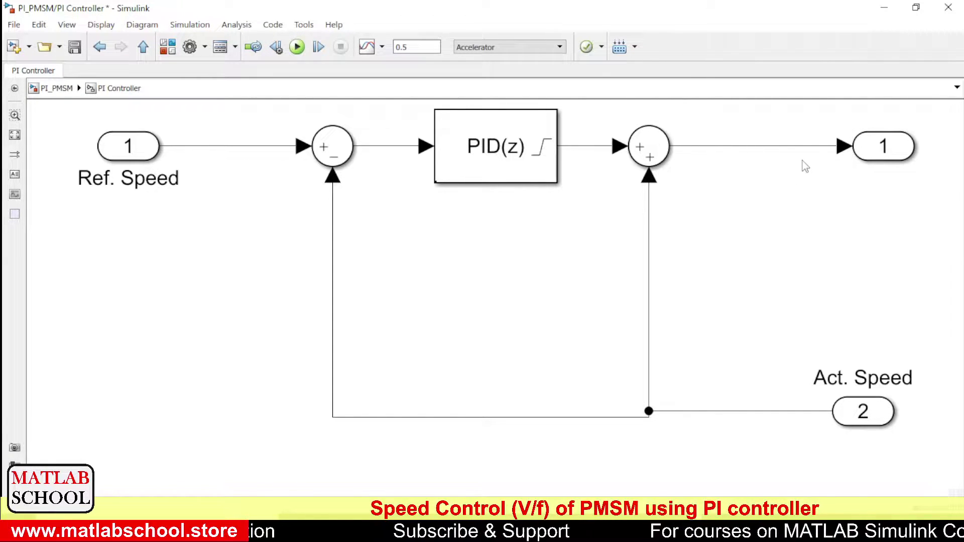
left_click(50, 93)
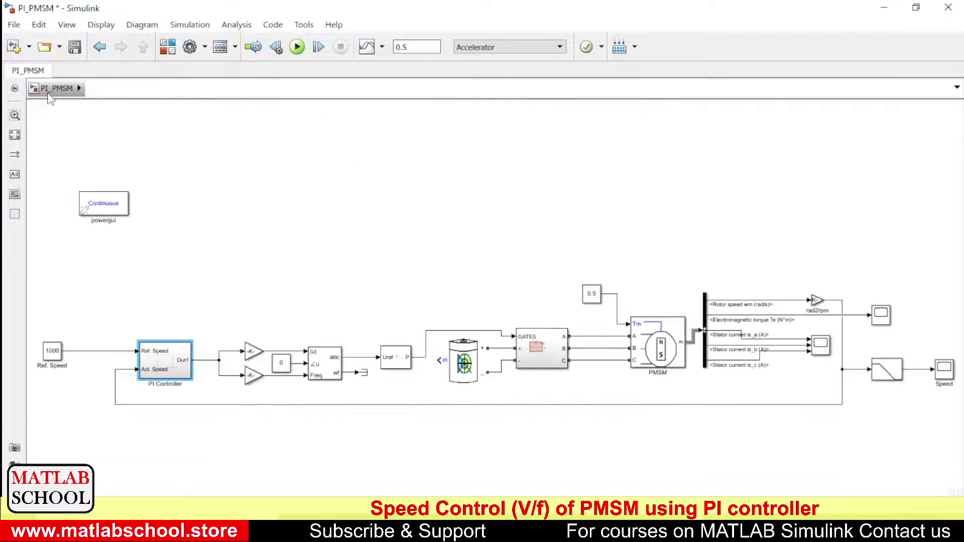
Check the gain parameters of the two Gain blocks fed by the PI Controller output.
left_click(234, 299)
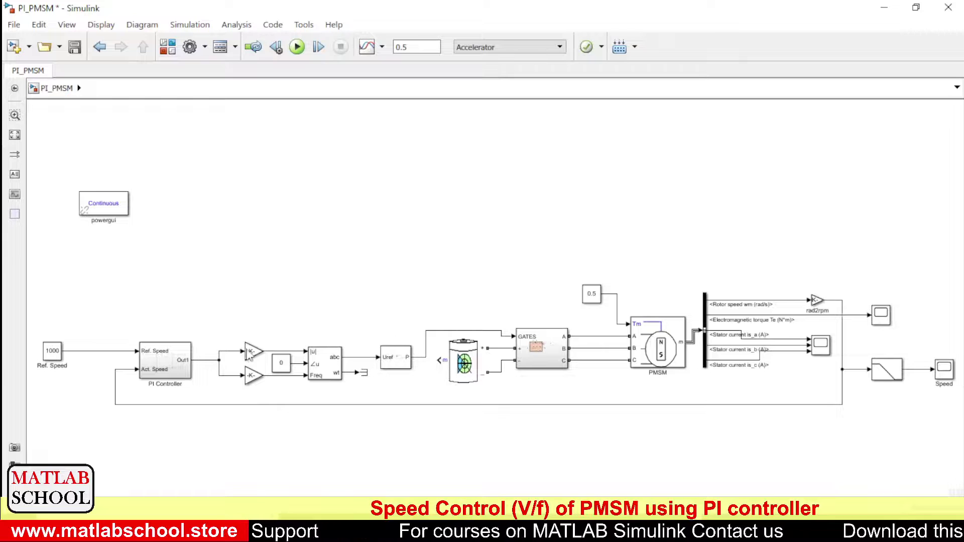
left_click(256, 353)
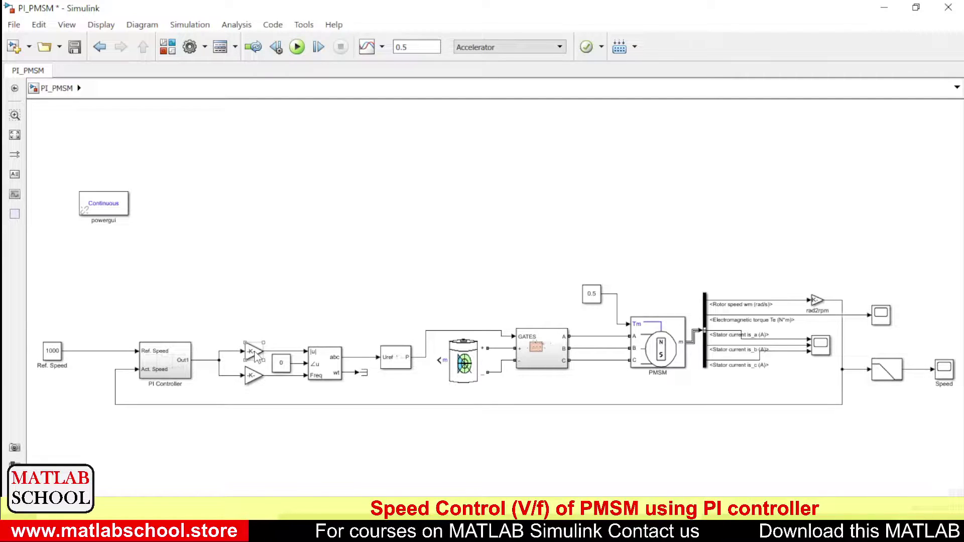
double_click(256, 354)
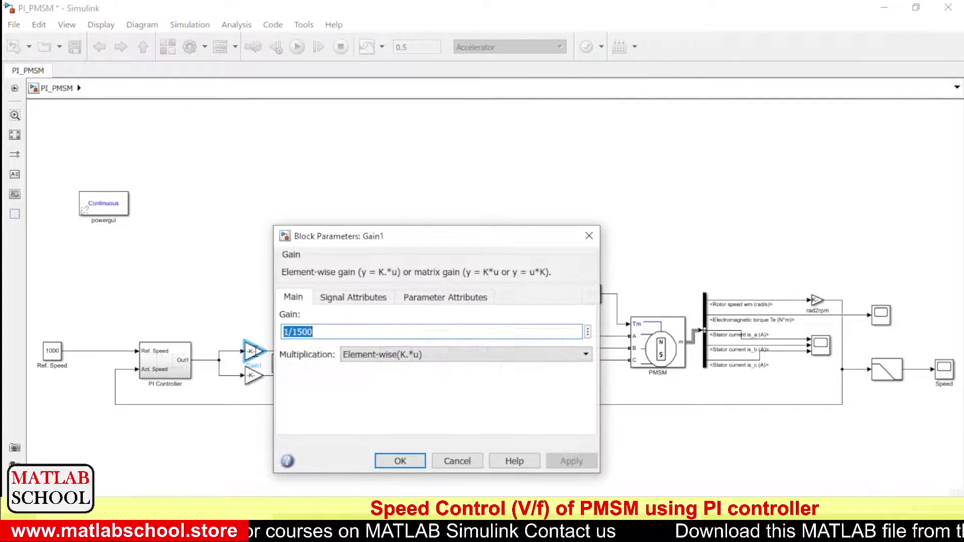
left_click_drag(492, 245, 545, 125)
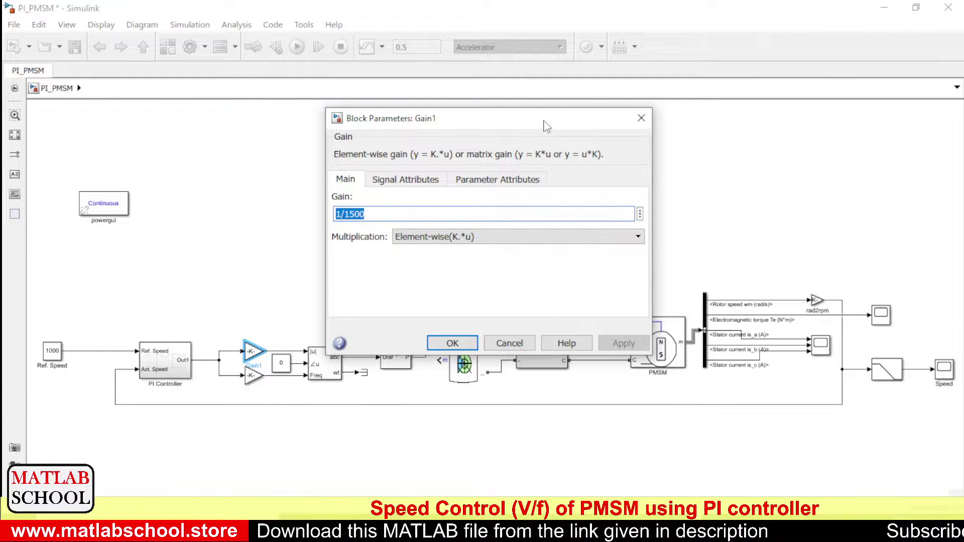
left_click(641, 118)
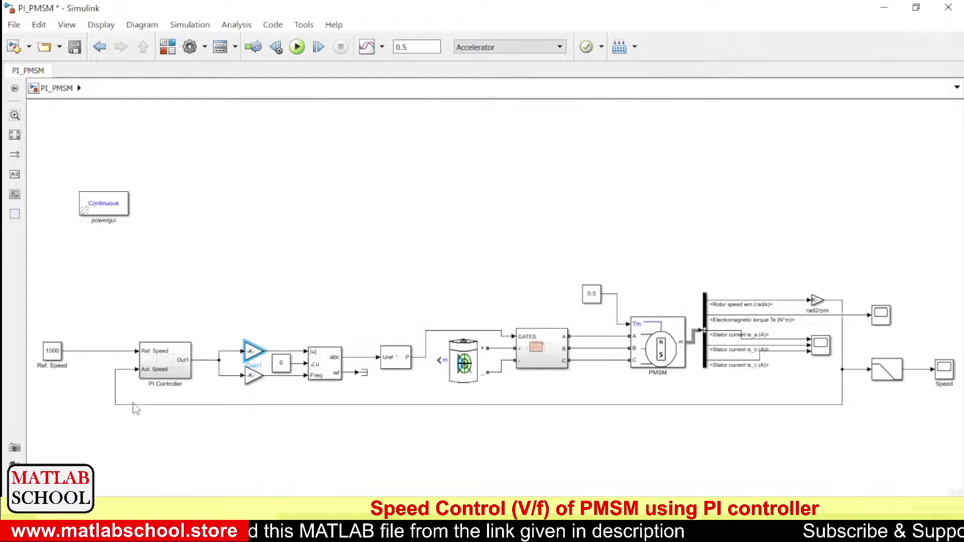
double_click(254, 381)
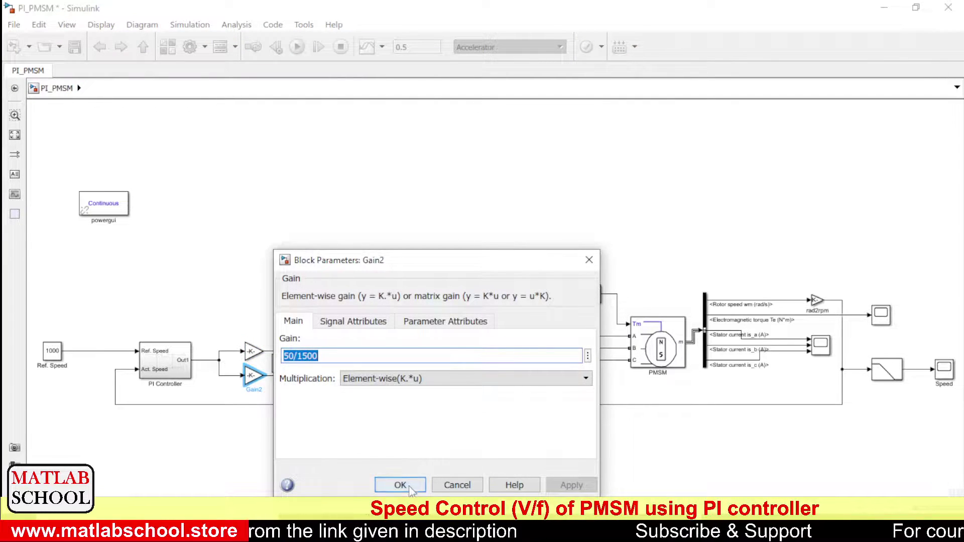
left_click(409, 486)
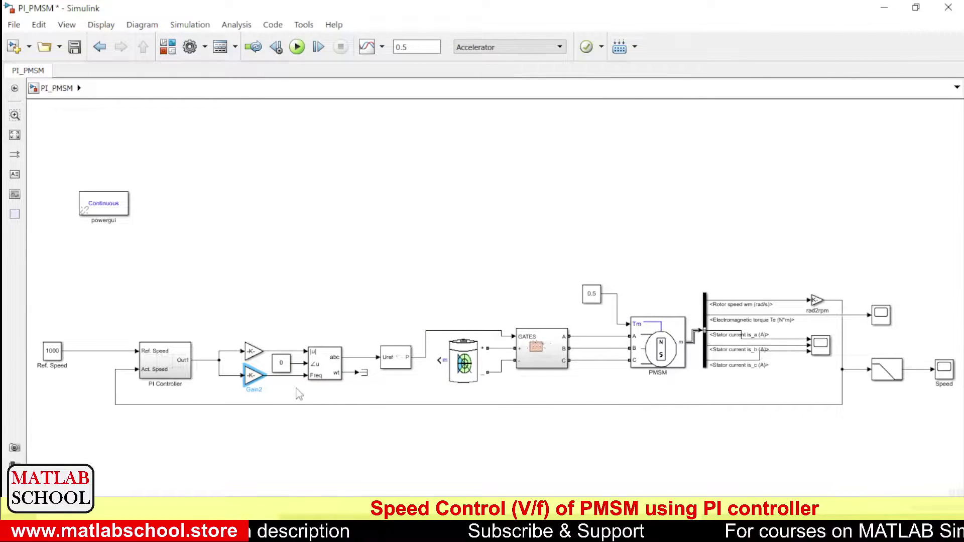
left_click(273, 342)
left_click(325, 373)
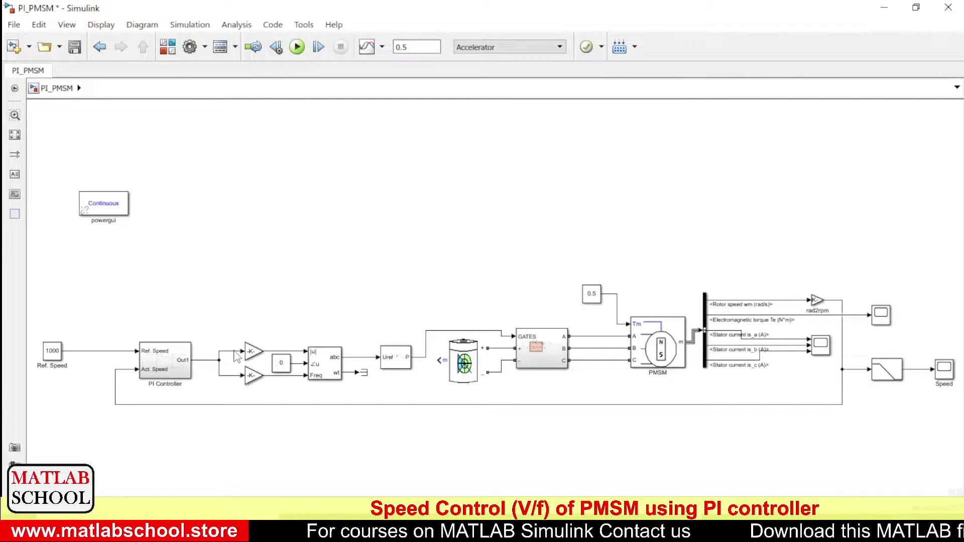
left_click(255, 350)
left_click(317, 360)
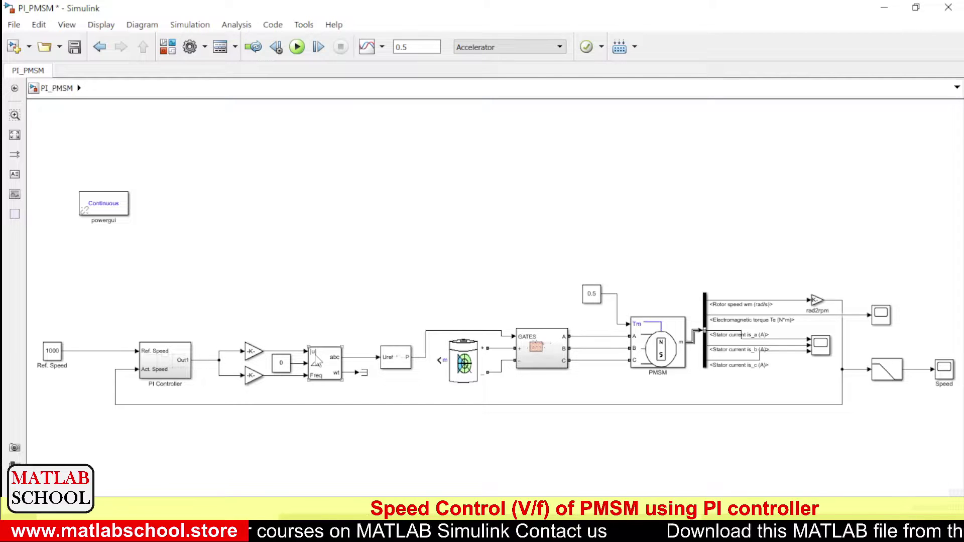
left_click(266, 347)
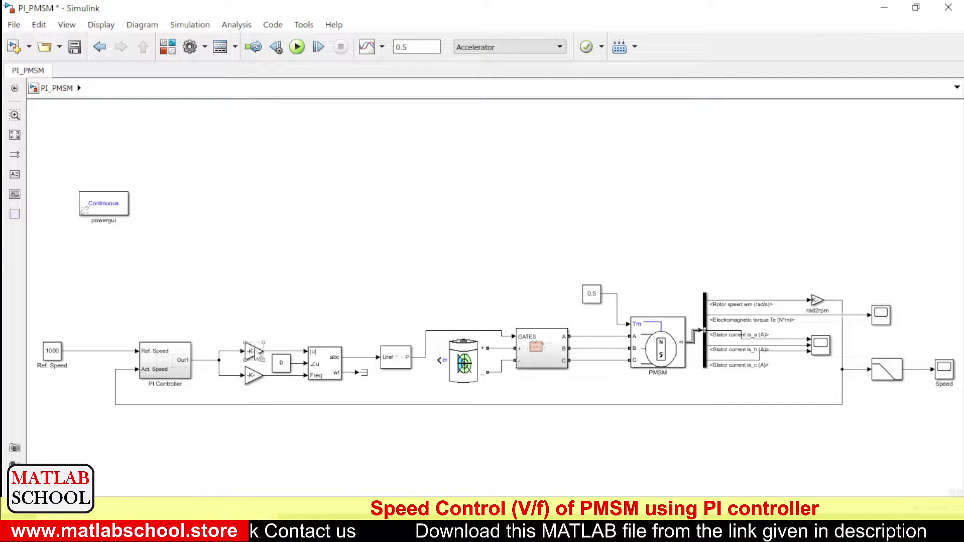
left_click(327, 361)
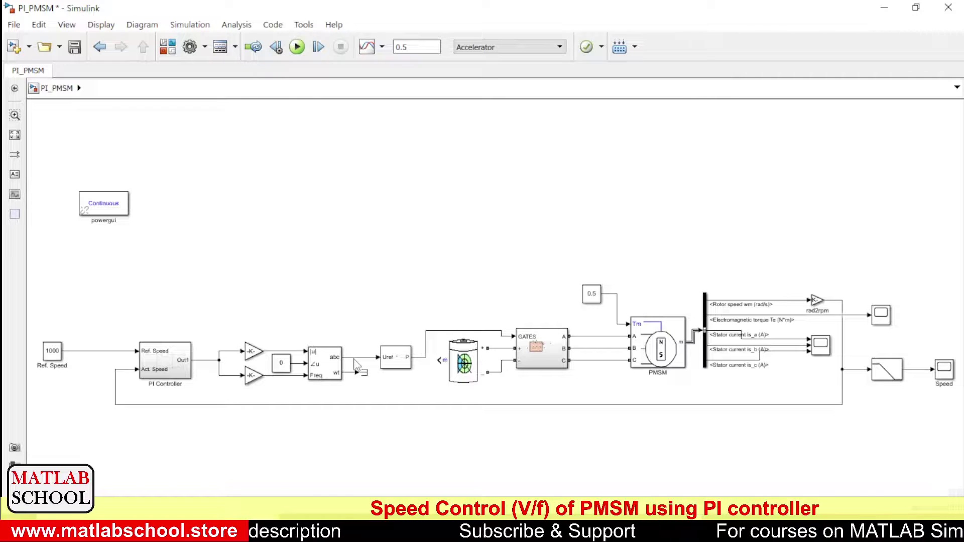
Review the block parameters of the PWM Generator (2-Level).
left_click(392, 356)
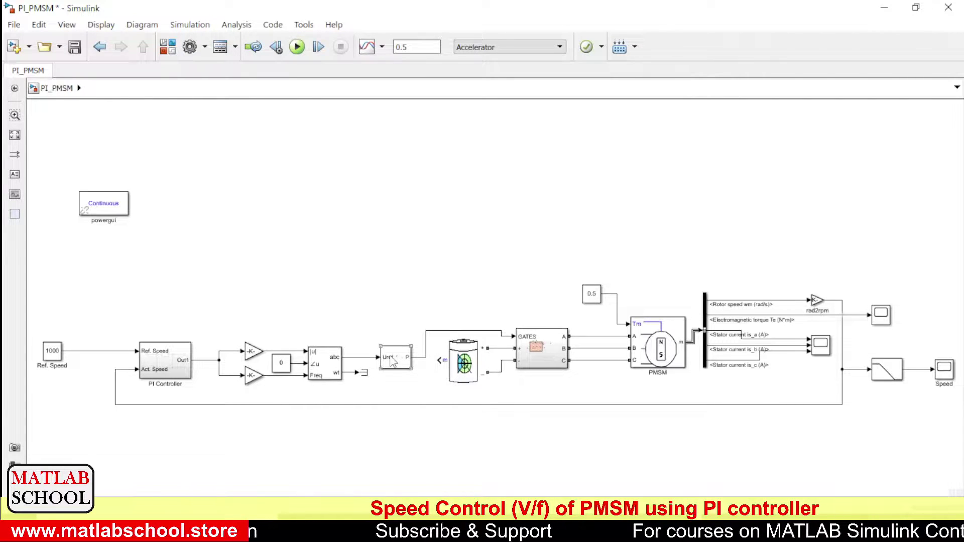
left_click(393, 361)
double_click(393, 360)
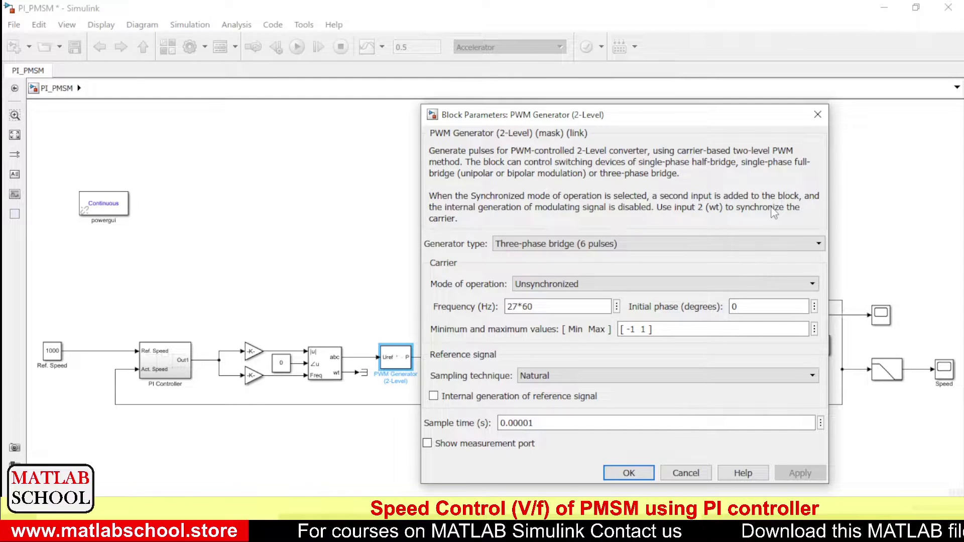
left_click(817, 114)
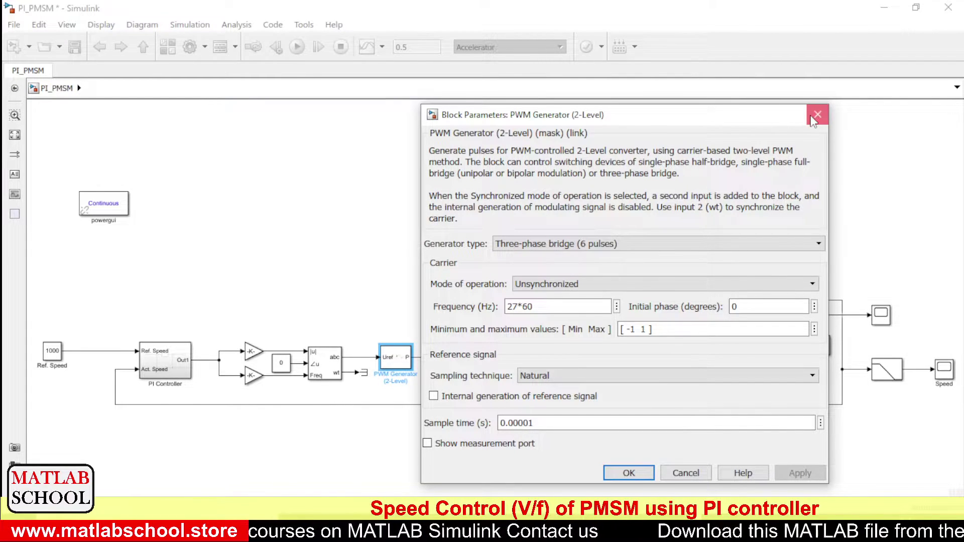
left_click(465, 273)
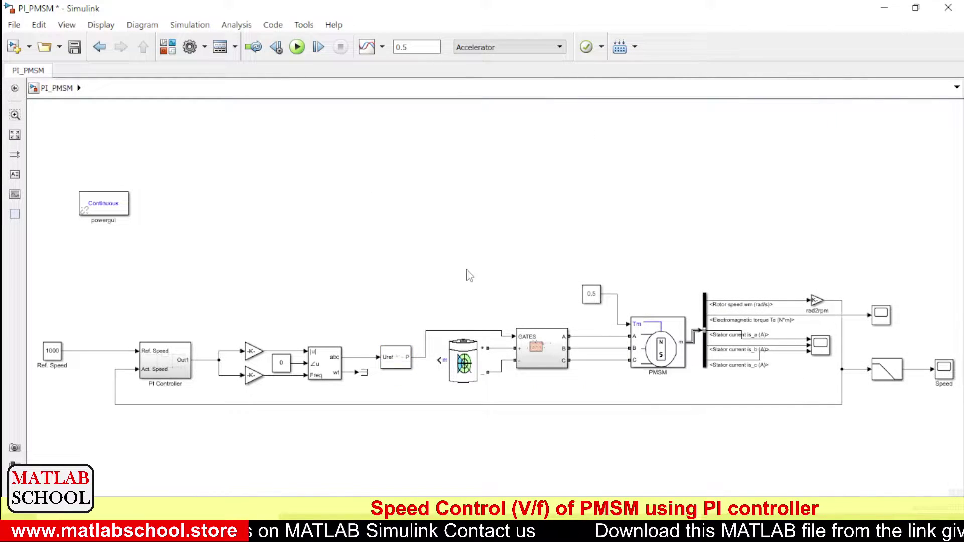
Inspect the inverter subsystem and trace the gate signals from the GATES input through the demux to the six switches.
left_click(535, 351)
double_click(535, 351)
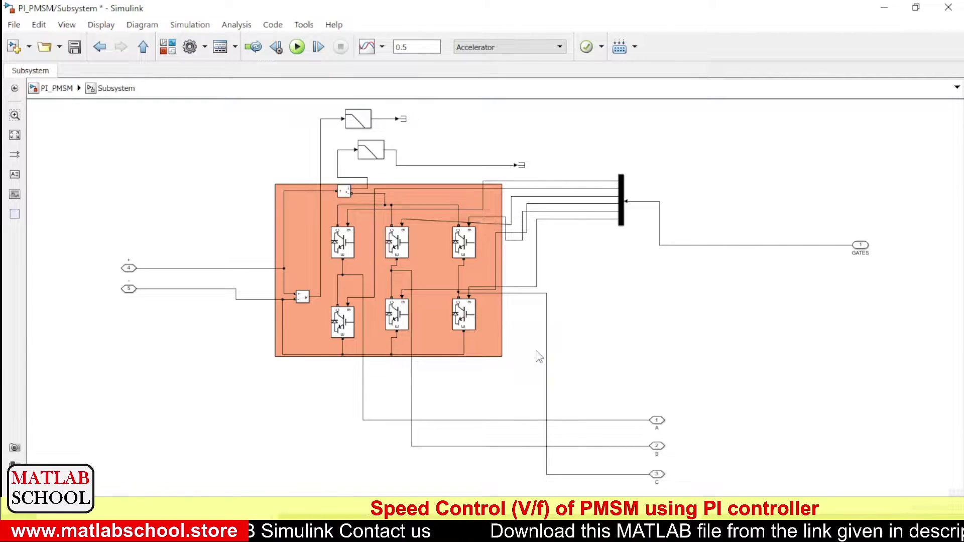
left_click(332, 288)
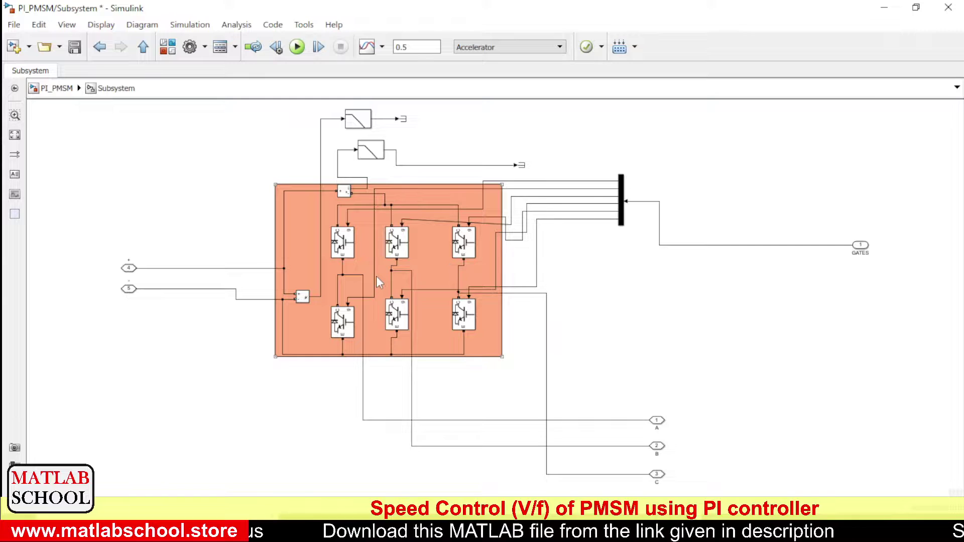
left_click(693, 245)
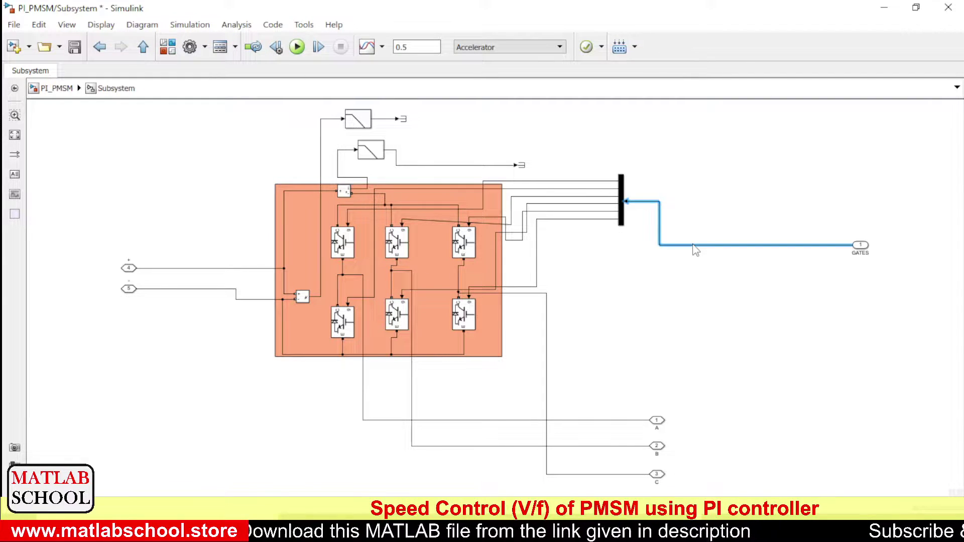
left_click(619, 196)
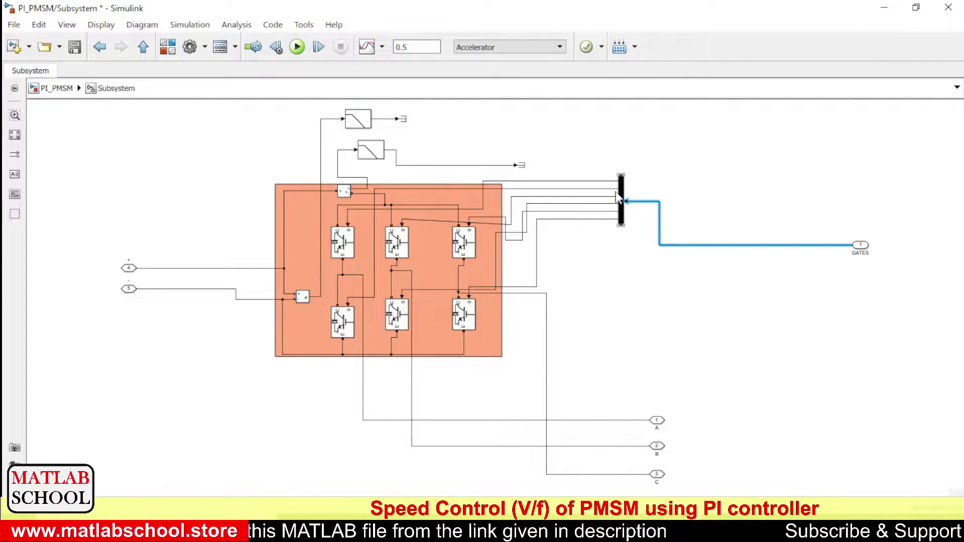
left_click(475, 210)
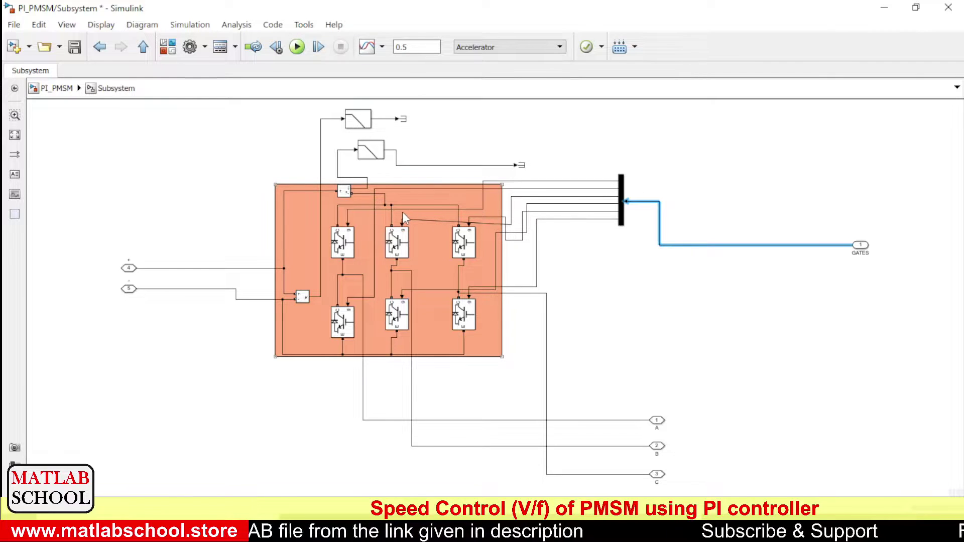
left_click(560, 182)
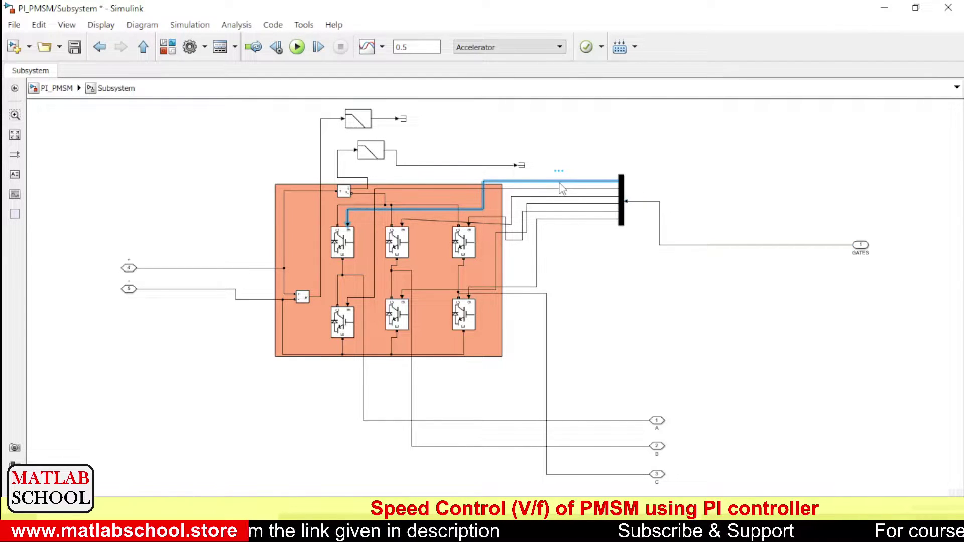
left_click(561, 189)
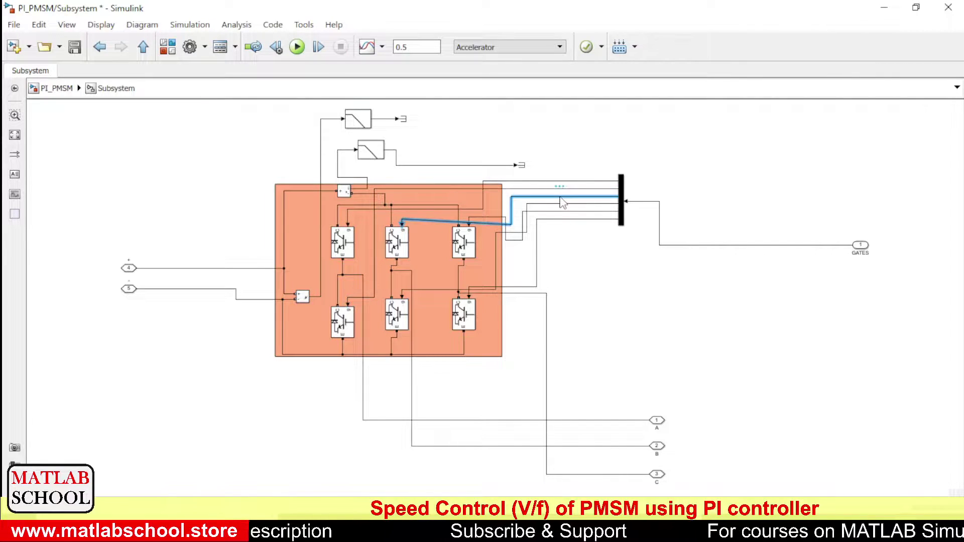
left_click(564, 203)
left_click(572, 211)
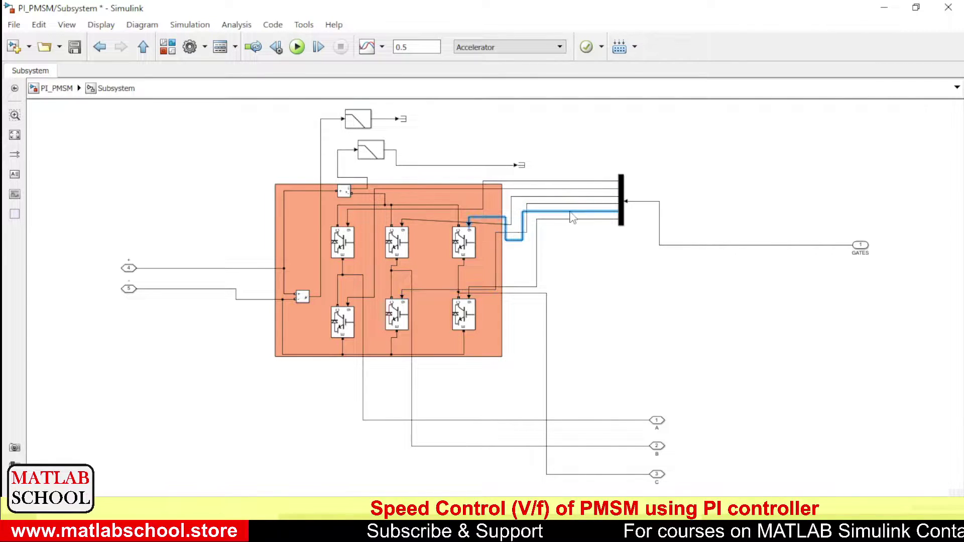
left_click(577, 219)
left_click(608, 313)
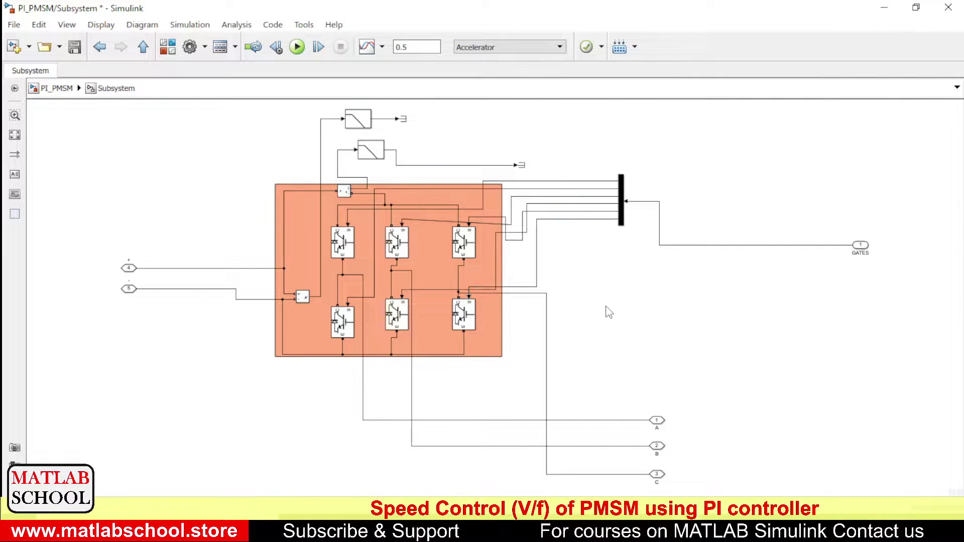
left_click(162, 269)
left_click_drag(165, 269, 167, 295)
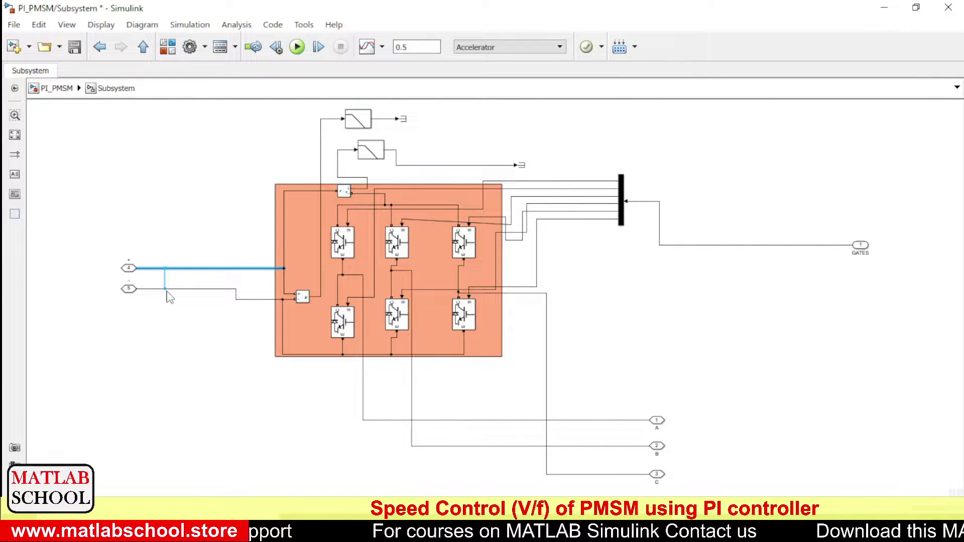
left_click(170, 297)
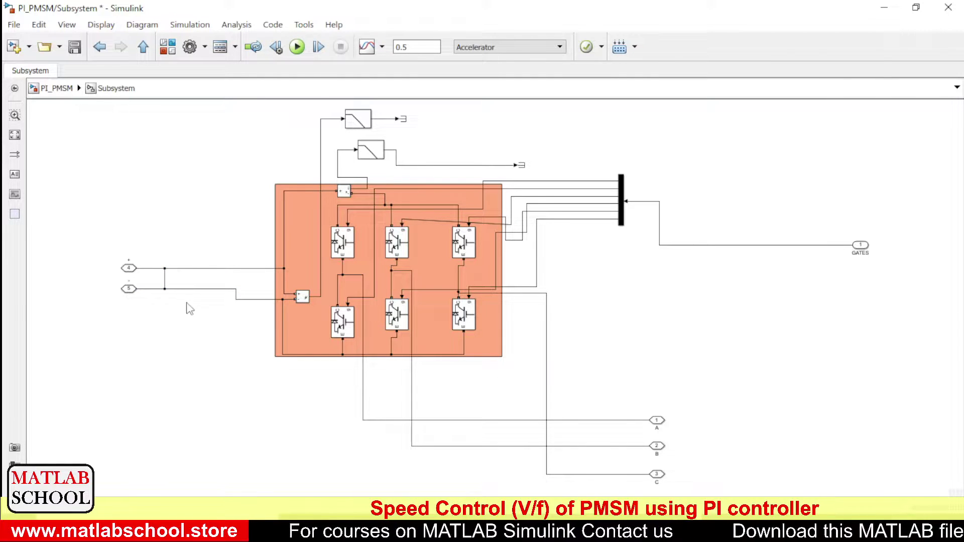
key("ctrl+z")
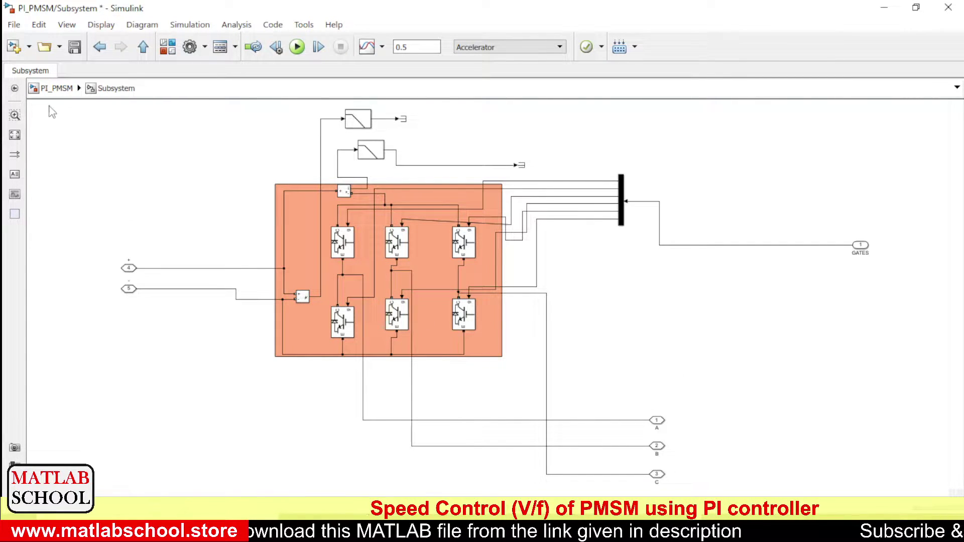
Return to the top-level PI_PMSM model and review the Battery block's parameters.
left_click(56, 89)
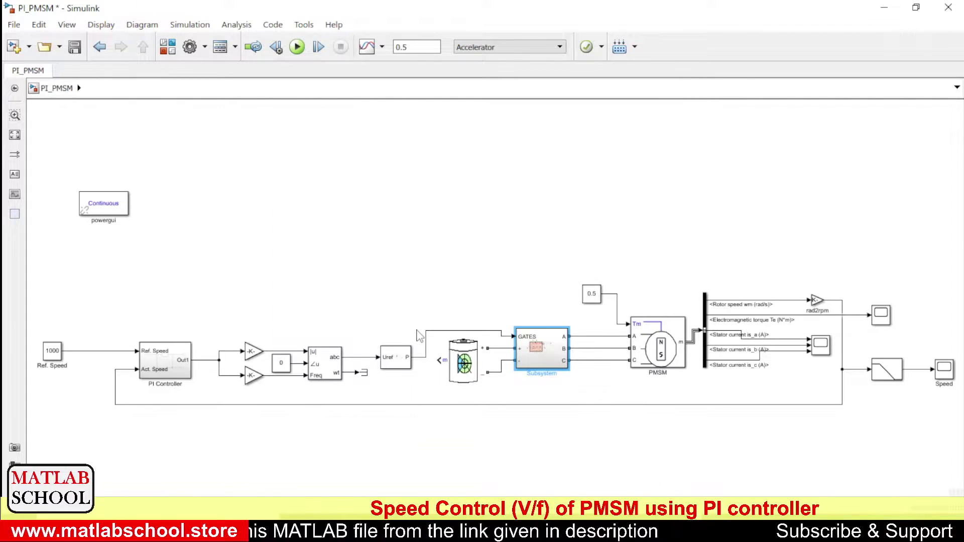
left_click(522, 268)
left_click(460, 366)
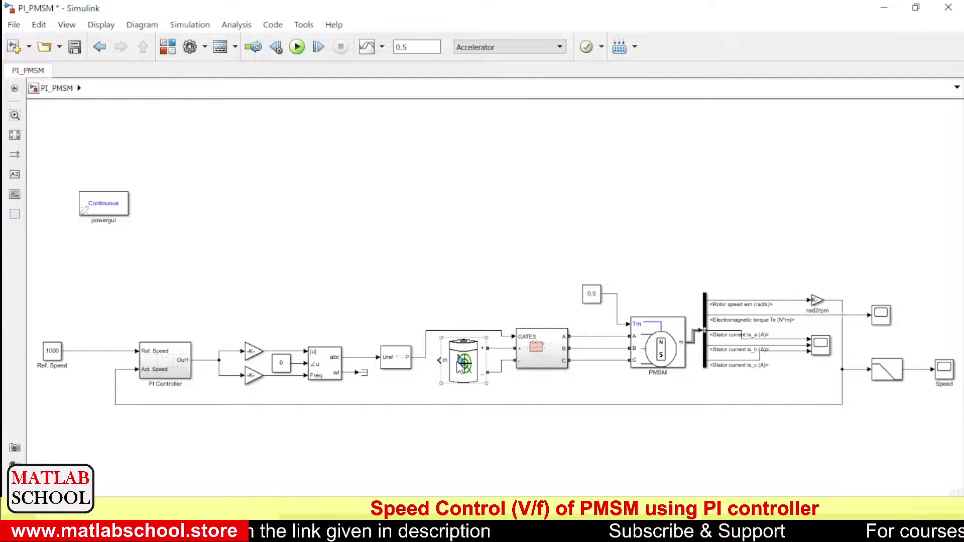
double_click(459, 366)
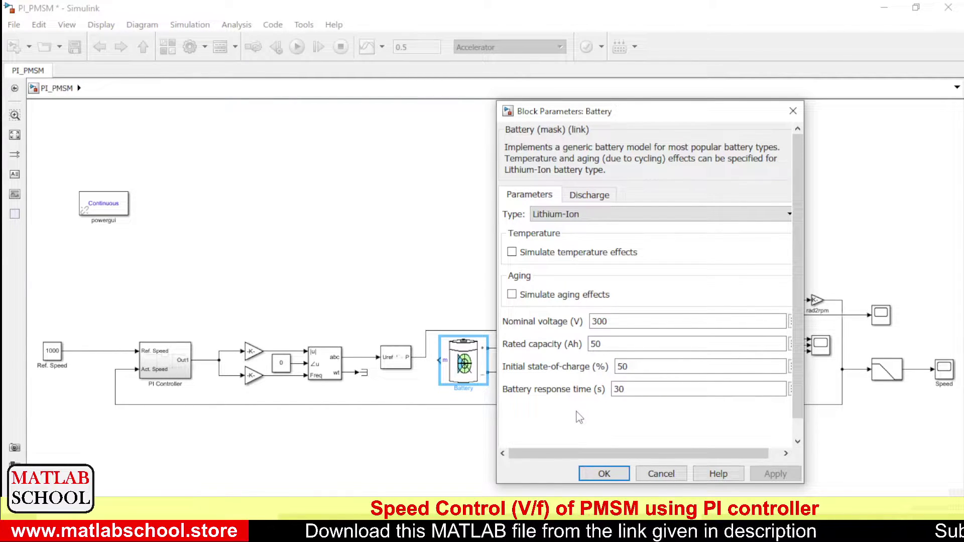
left_click(605, 475)
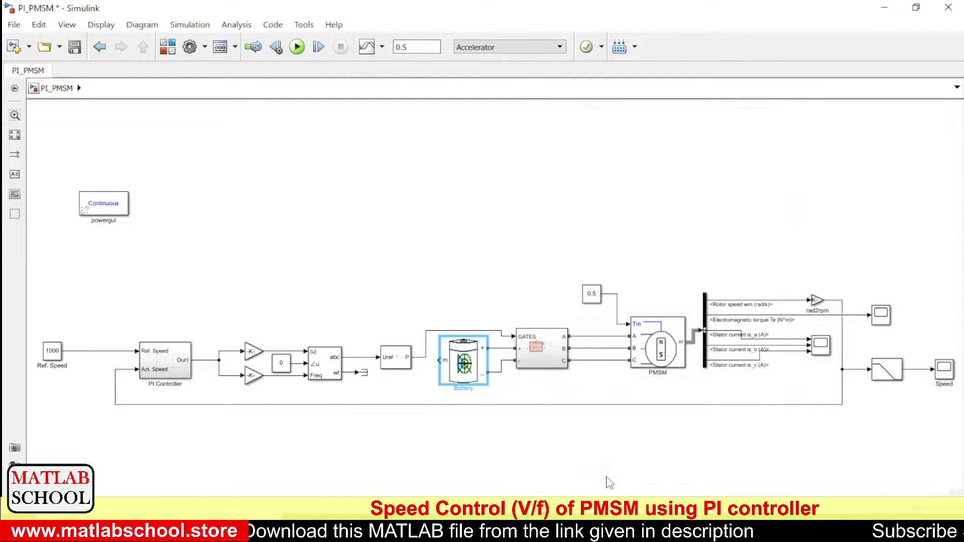
Identify the constant block that feeds the load torque input Tm of the PMSM.
left_click(454, 433)
left_click(583, 300)
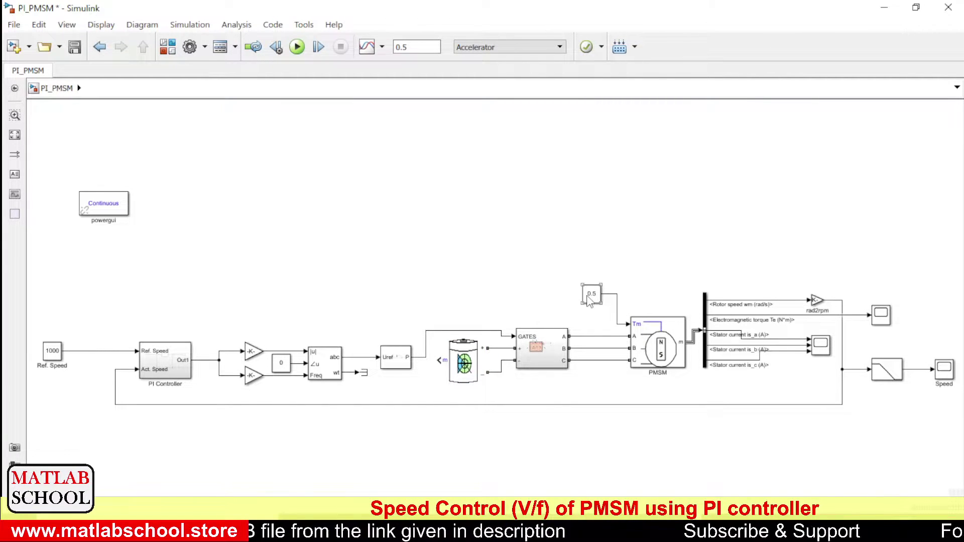
left_click(448, 271)
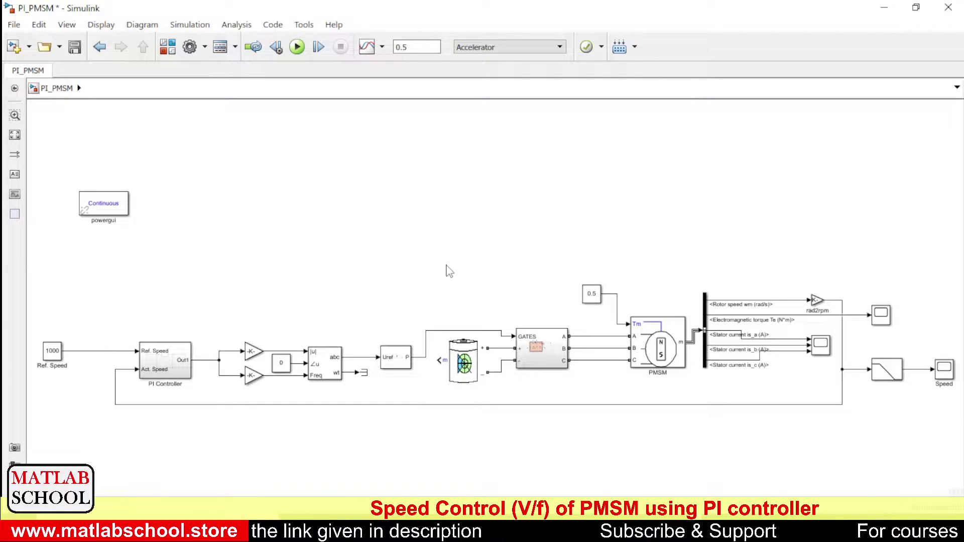
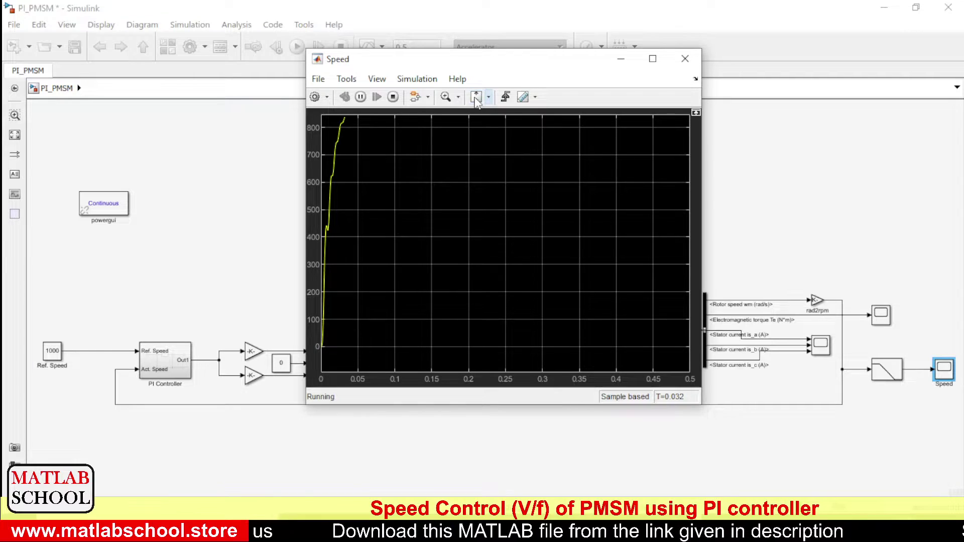
Rescale the Speed scope's axes repeatedly to fit the speed curve while the simulation runs.
left_click(475, 97)
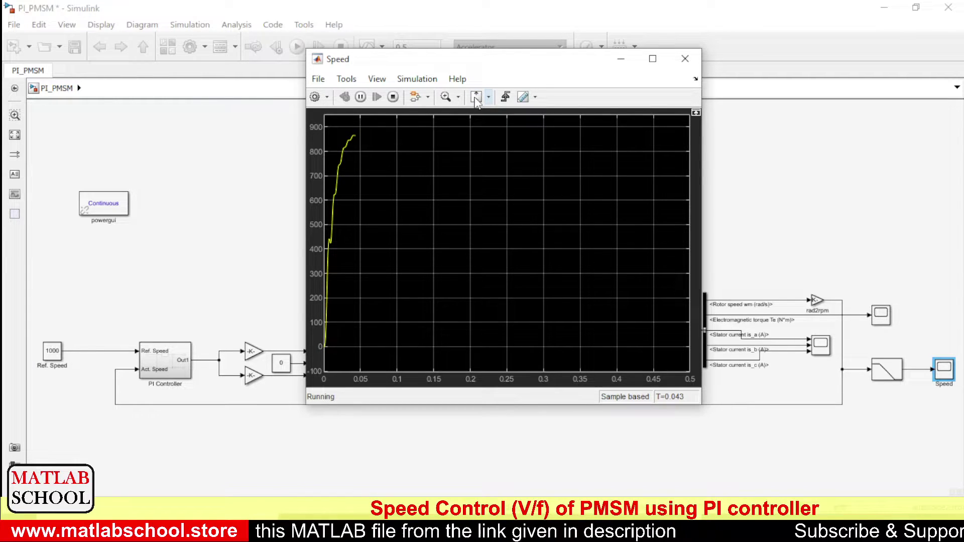
left_click(476, 97)
left_click(476, 97)
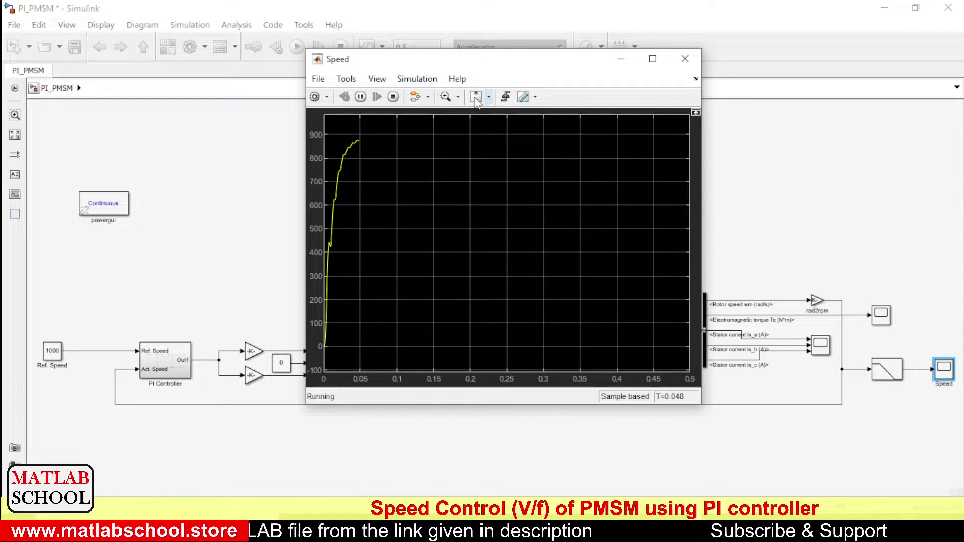
left_click(475, 97)
left_click(476, 97)
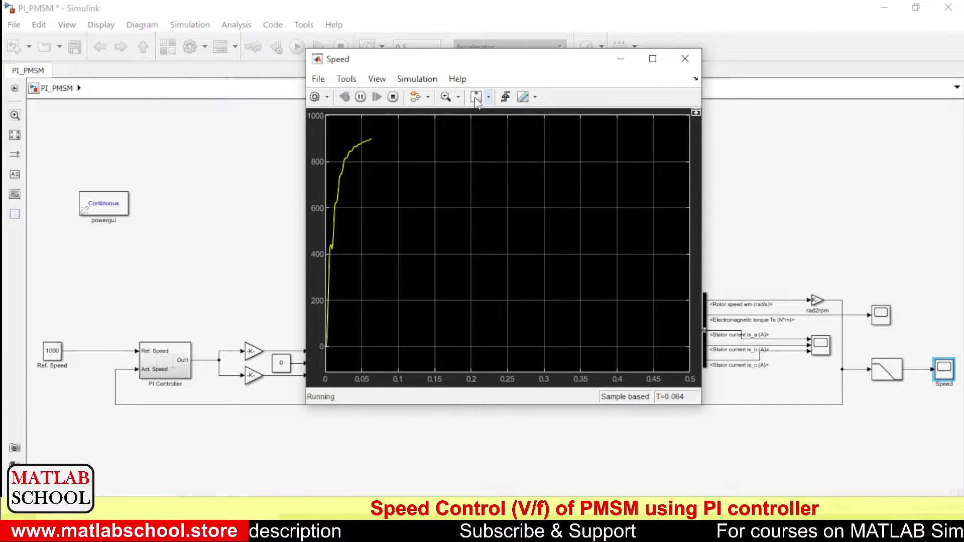
left_click(475, 96)
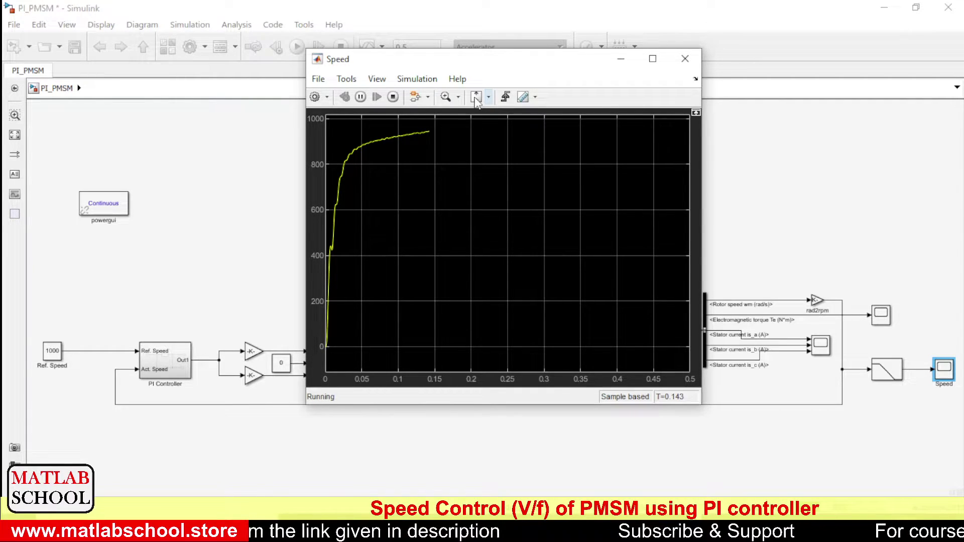
Move the Speed scope away from the PMSM block and review the PMSM's configuration settings.
left_click_drag(522, 70, 331, 77)
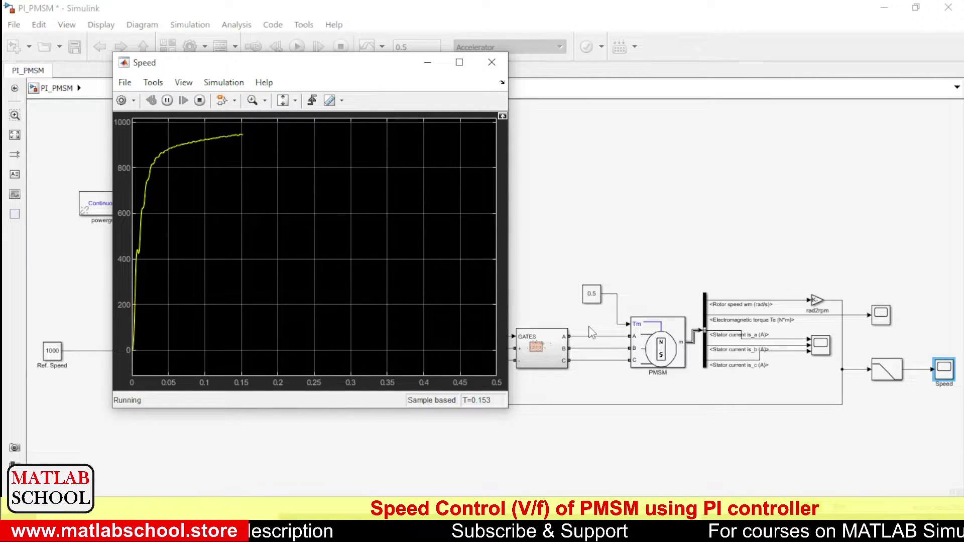
left_click(647, 346)
double_click(650, 348)
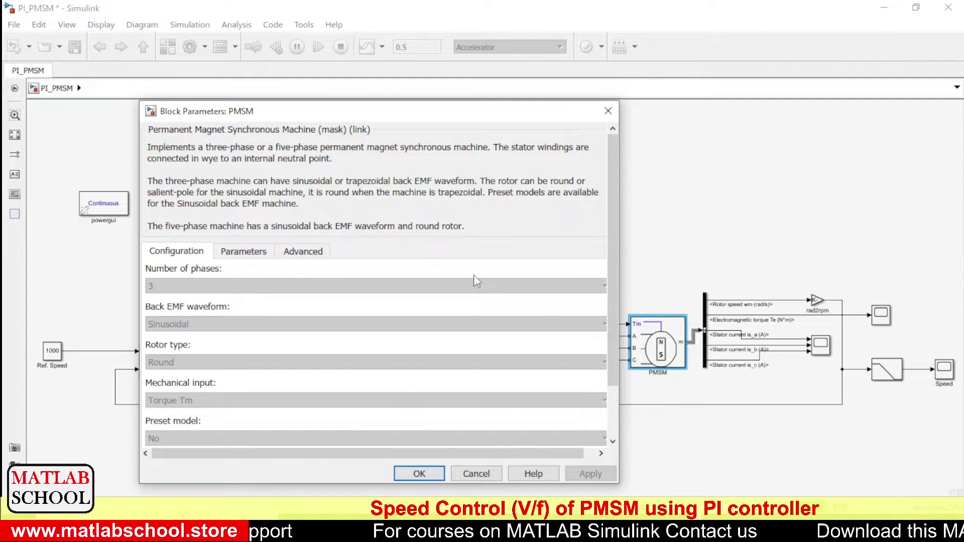
left_click_drag(472, 101, 472, 55)
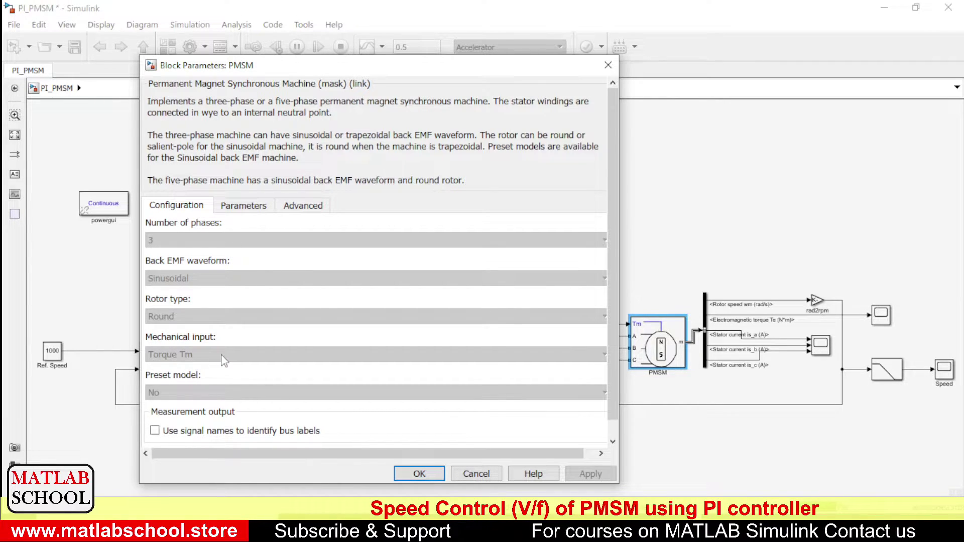
Review the PMSM's machine parameters and advanced settings, widening the dialog to show the full inertia, damping and pole-pair vector.
left_click(244, 207)
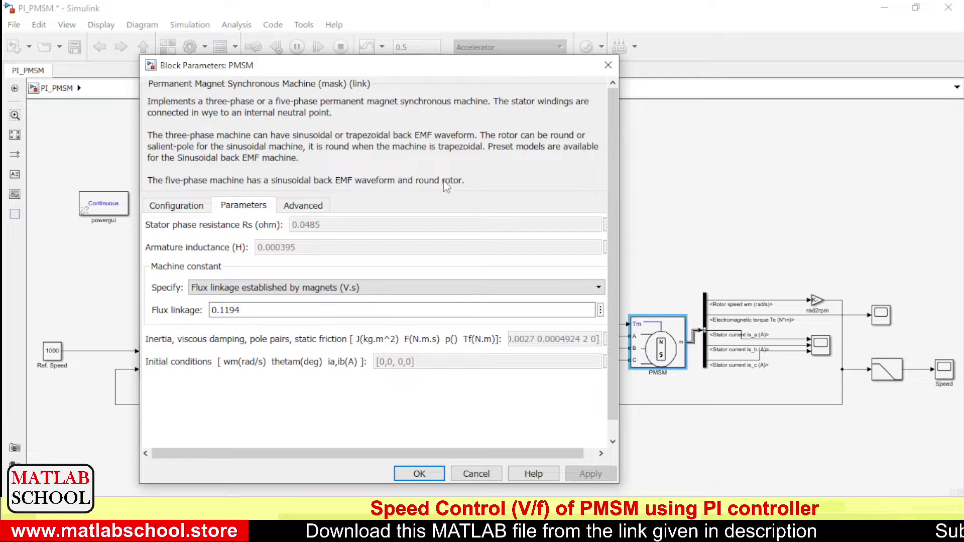
left_click(316, 206)
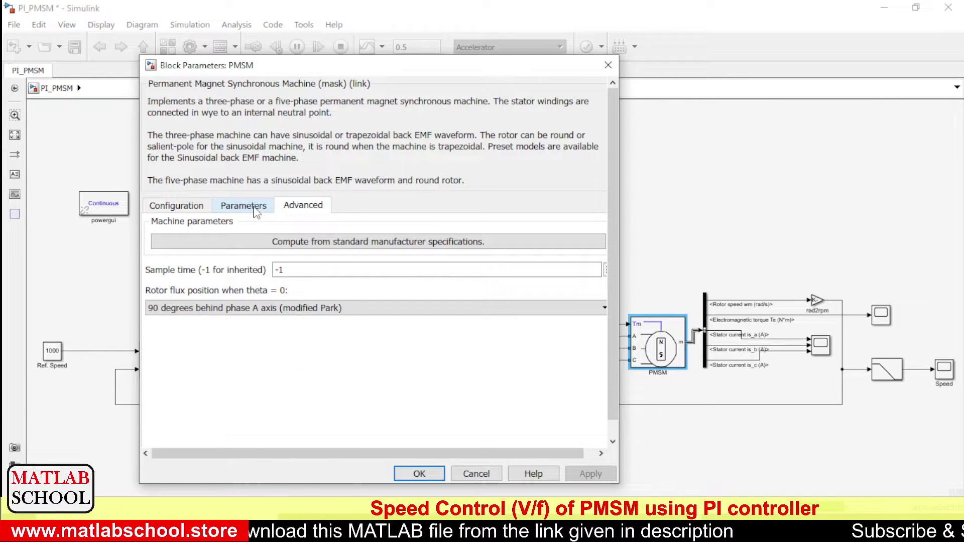
left_click(254, 206)
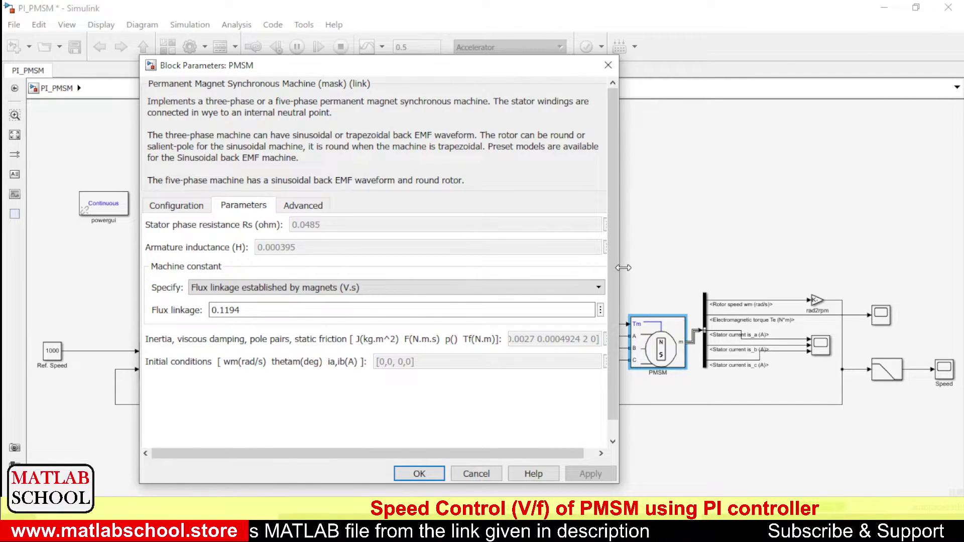
left_click_drag(623, 267, 789, 249)
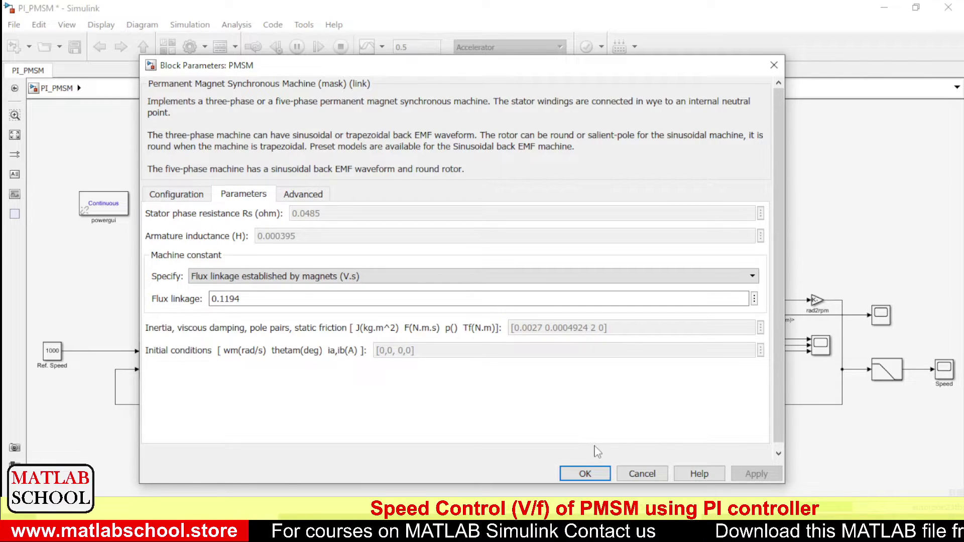
left_click(302, 195)
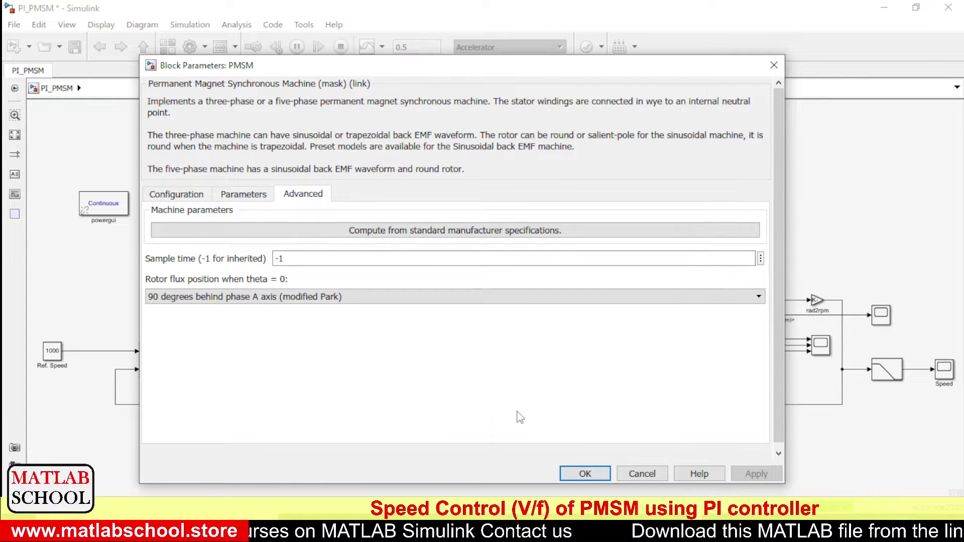
left_click(590, 479)
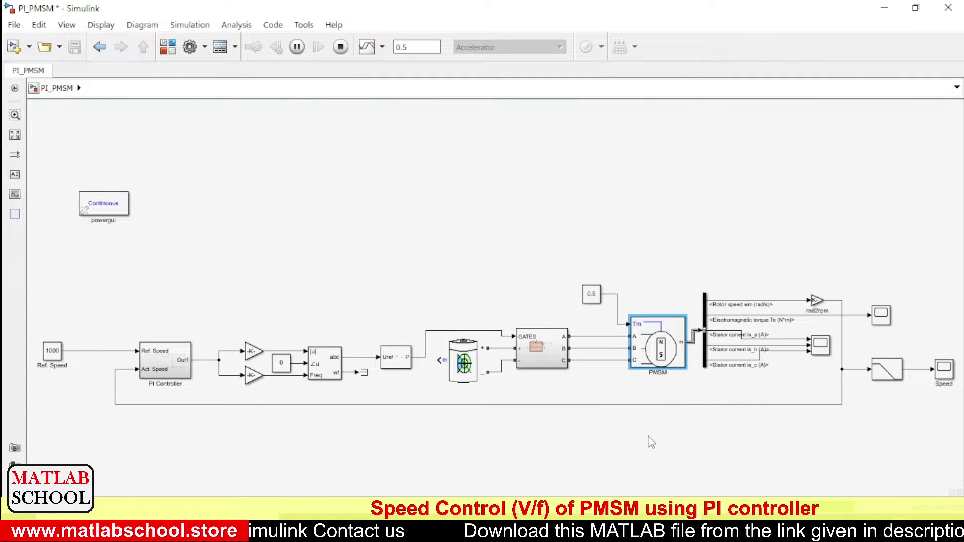
left_click(652, 442)
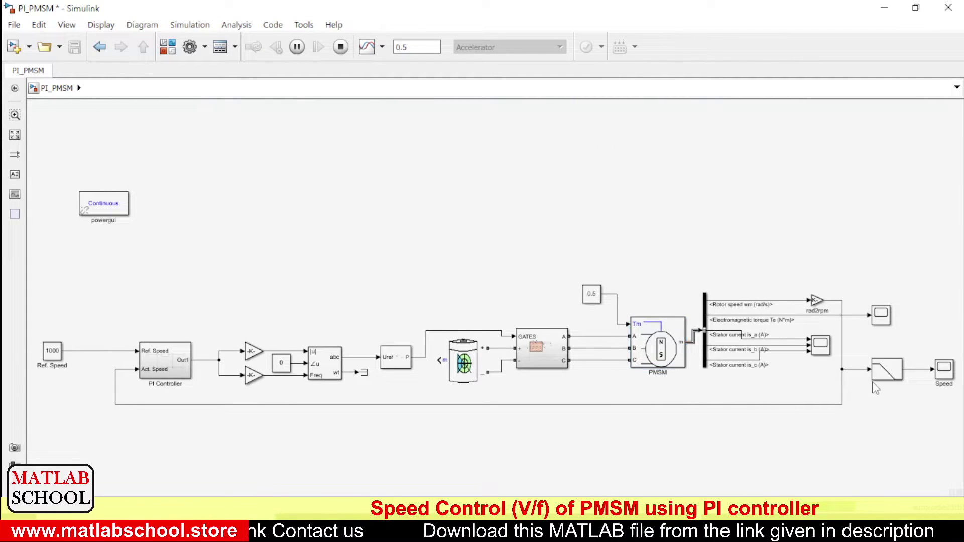
Reopen the Speed scope and examine the speed response at full-screen size with the axes fitted, restoring the window size when done.
left_click(948, 374)
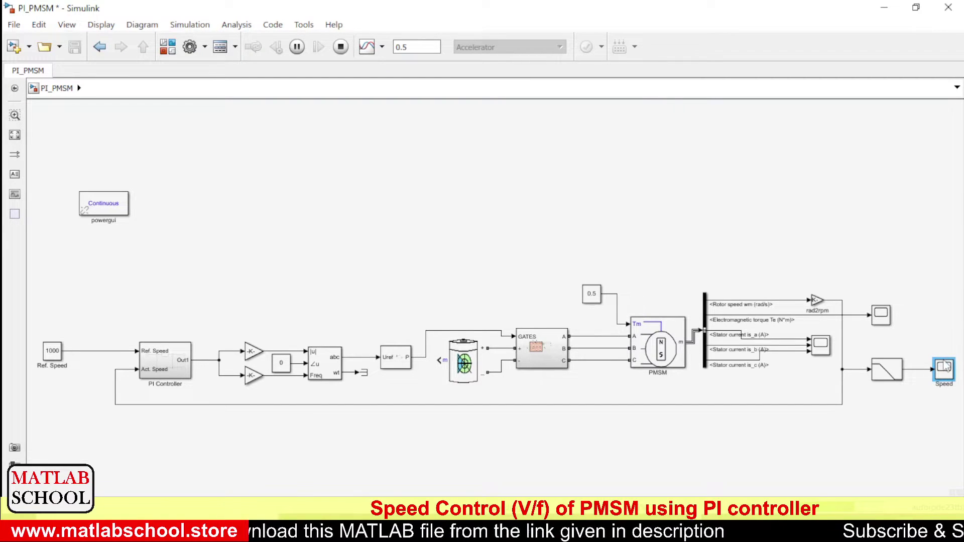
double_click(944, 370)
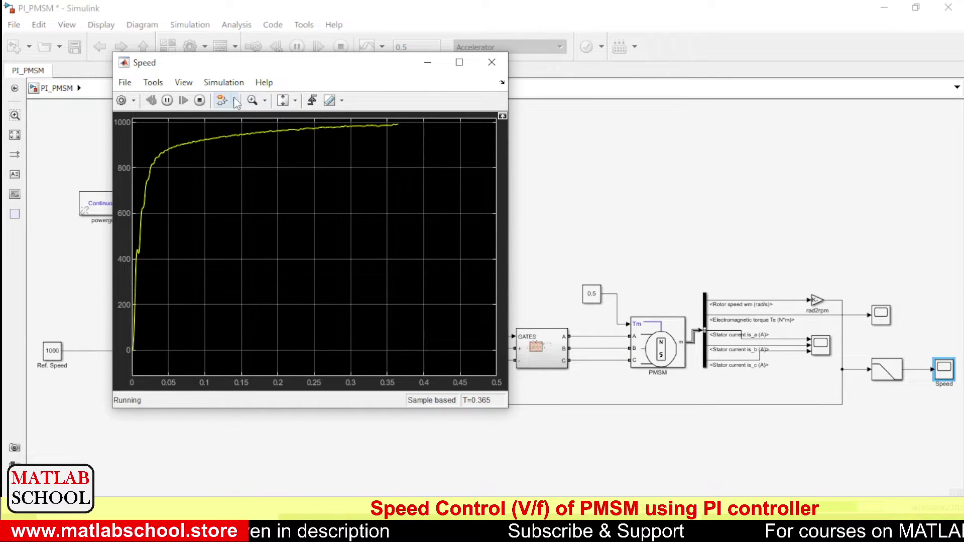
left_click(284, 103)
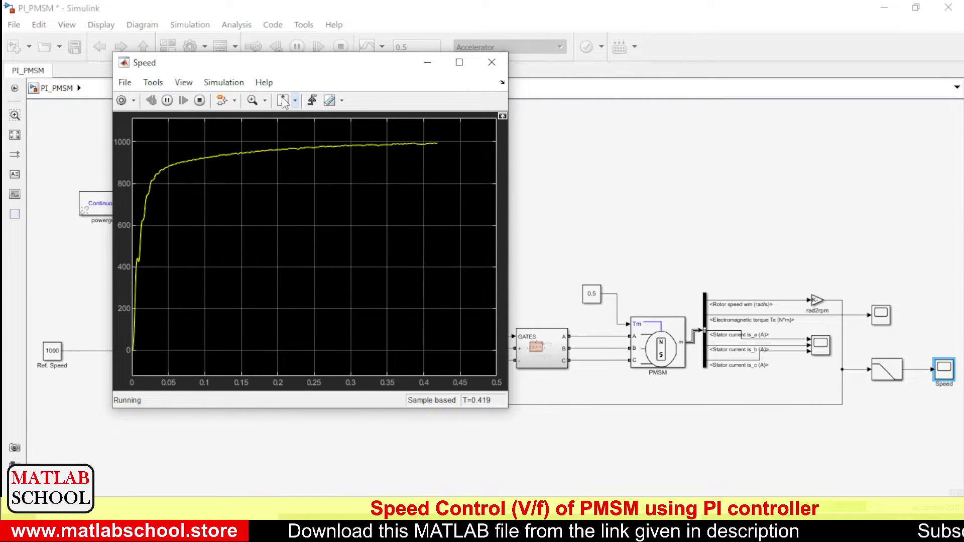
left_click(458, 64)
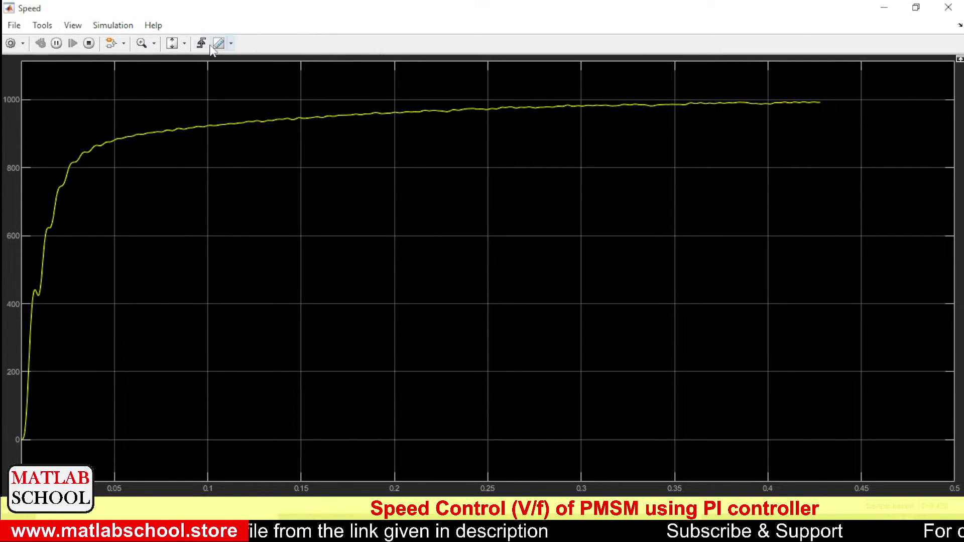
left_click(171, 45)
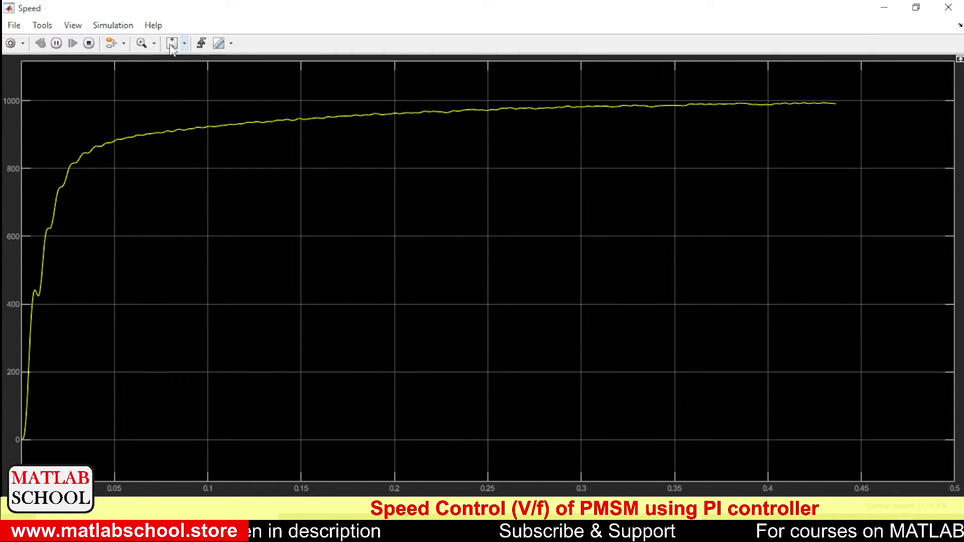
left_click(915, 7)
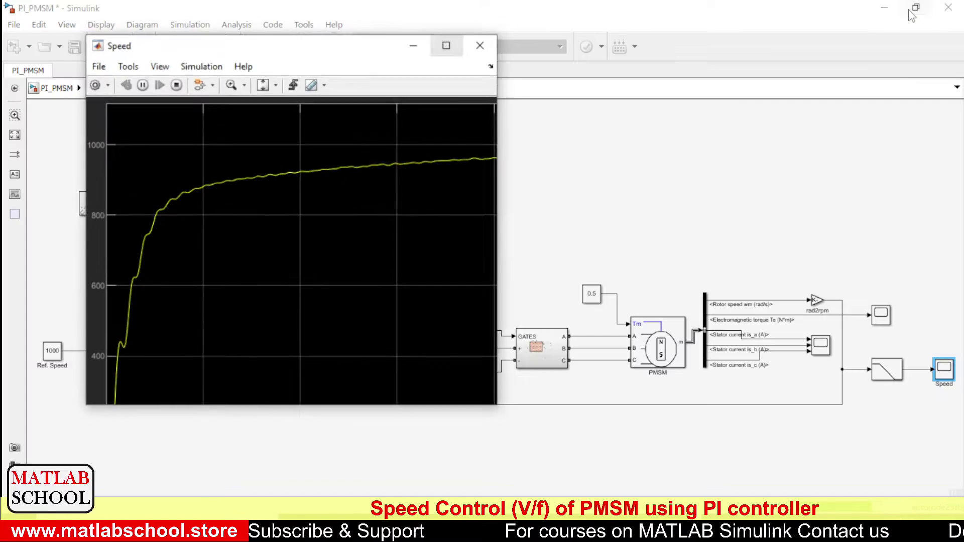